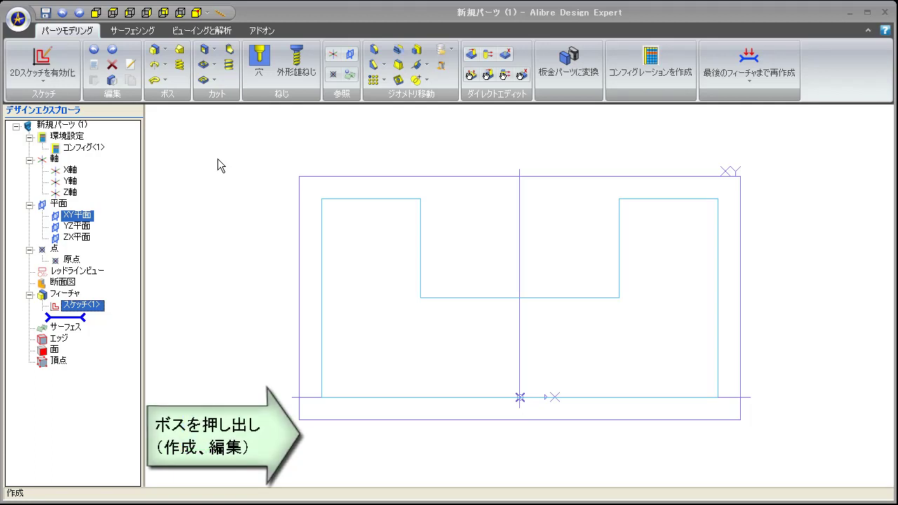
- Extrude the U-shaped sketch as a 50 mm deep boss, creating 押し出し<1>
click(154, 50)
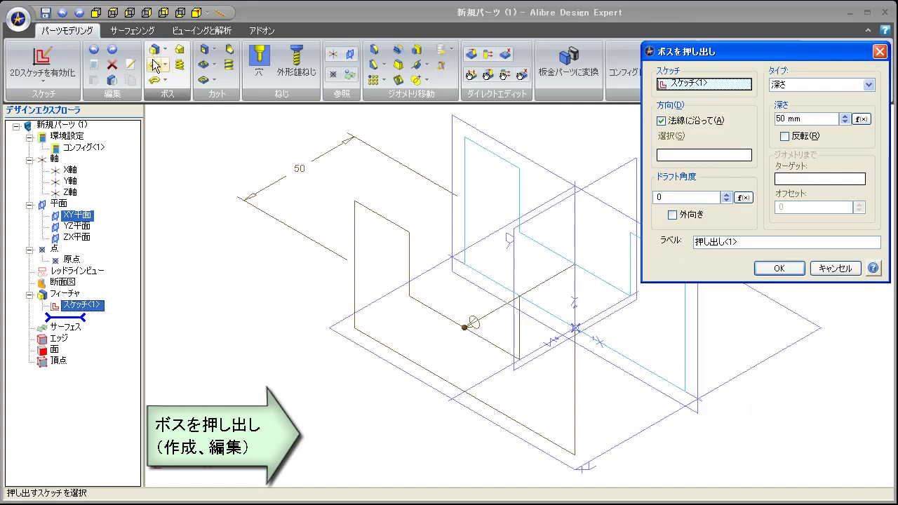
middle_drag(538, 305, 428, 296)
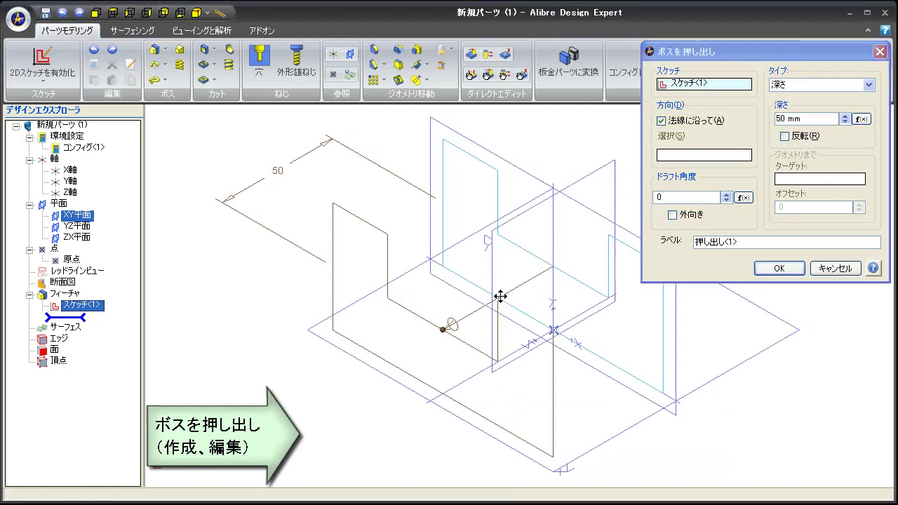
click(812, 119)
text(50)
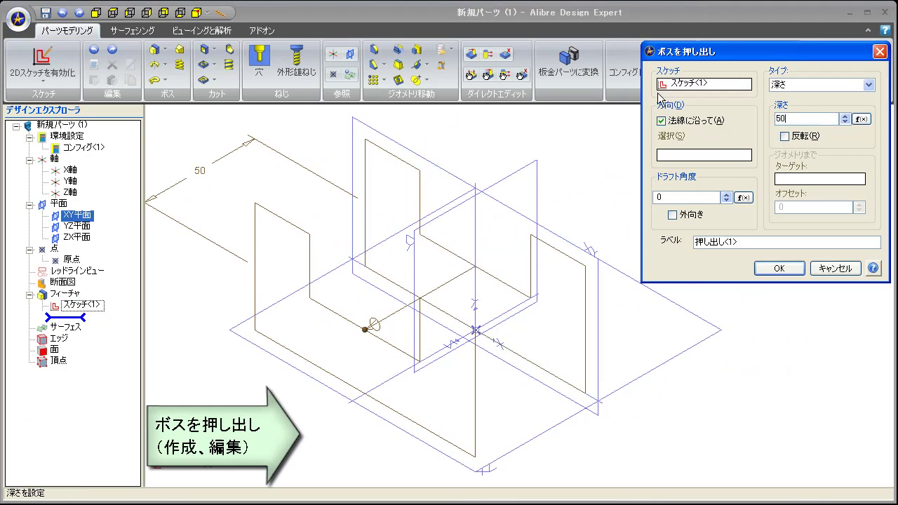
click(778, 268)
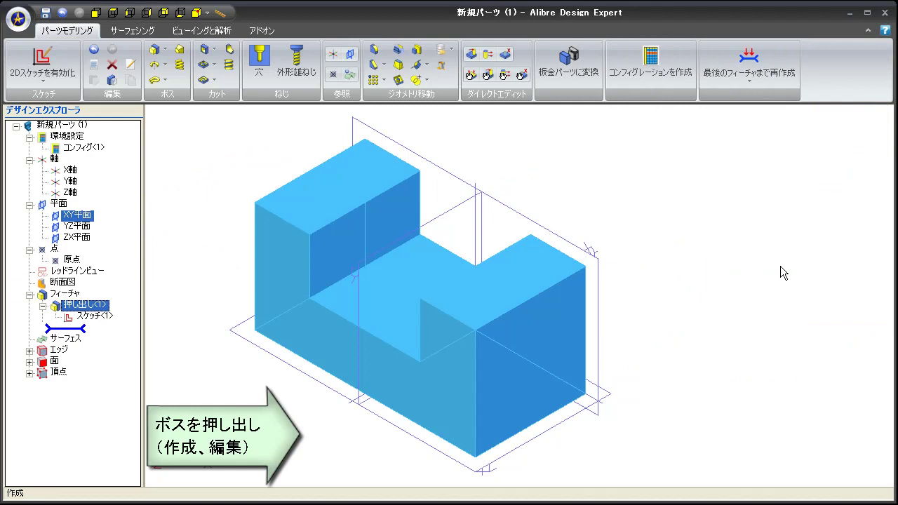
- Change extrusion 押し出し<1> to the 中立面 (mid-plane) type, keeping 50 mm
right_click(94, 307)
click(124, 310)
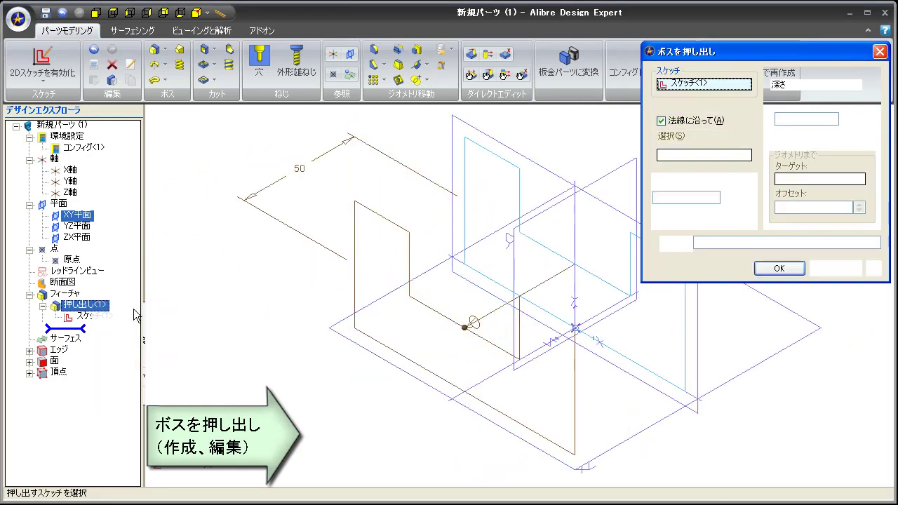
middle_drag(579, 279, 449, 296)
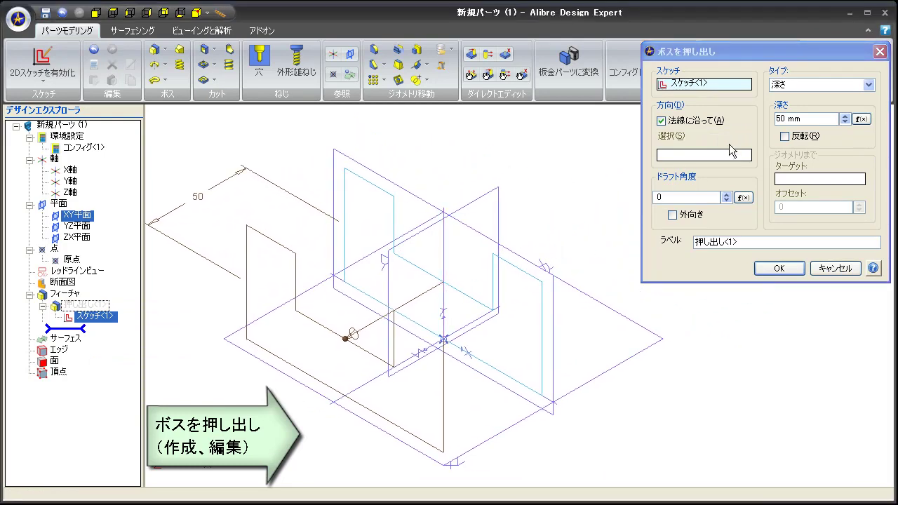
click(868, 84)
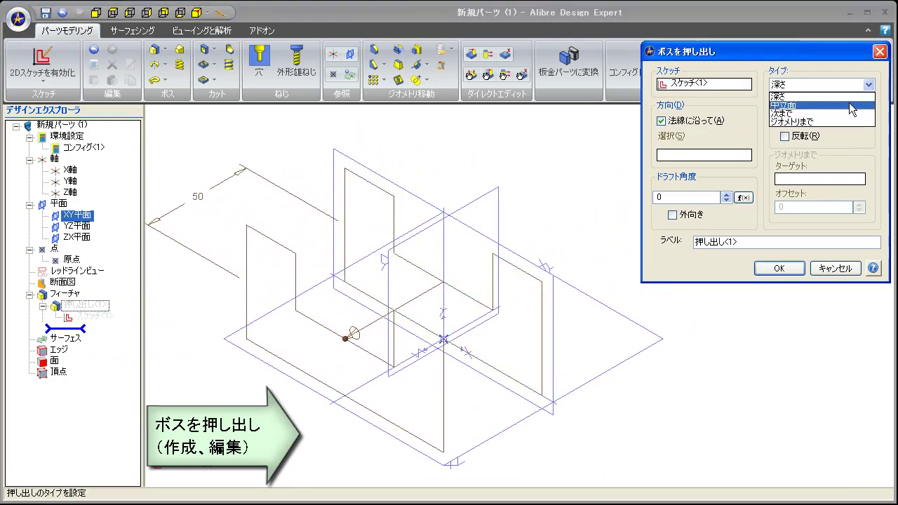
click(853, 102)
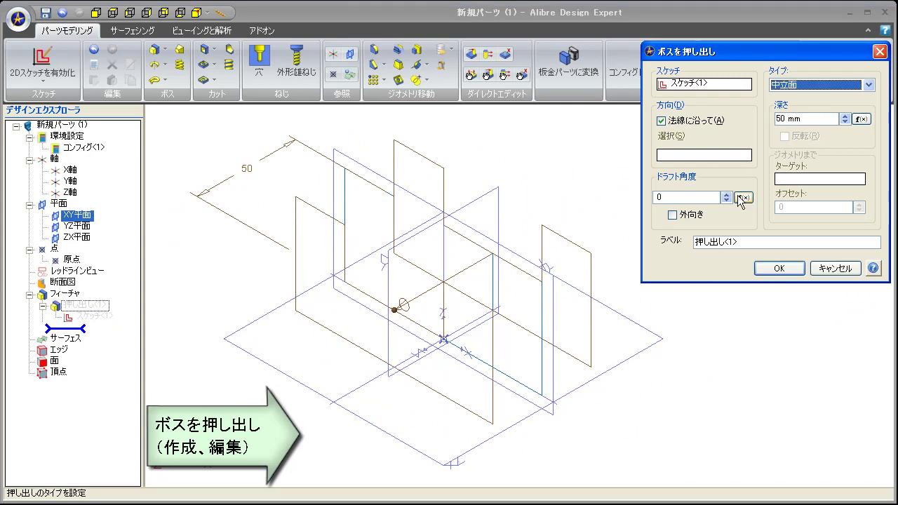
click(778, 268)
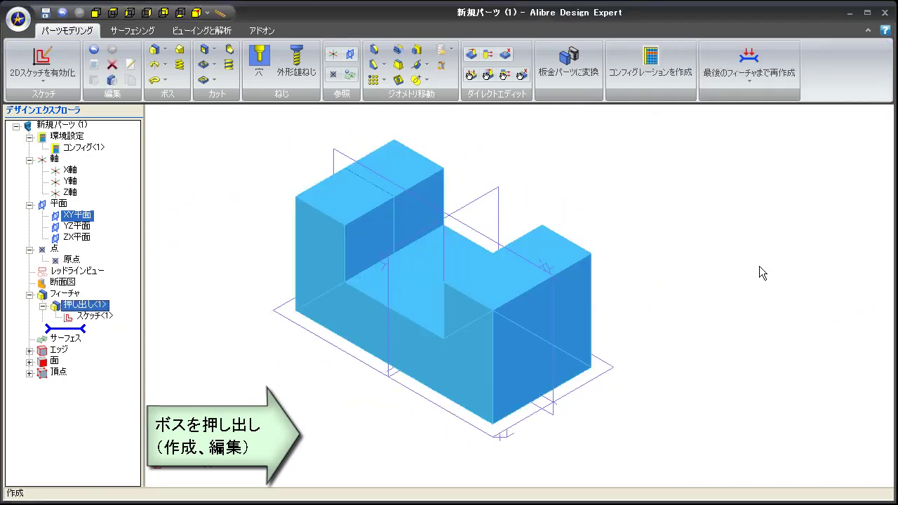
- Start a sketch on the YZ plane and draw a Ø10 circle on the vertical axis
click(196, 12)
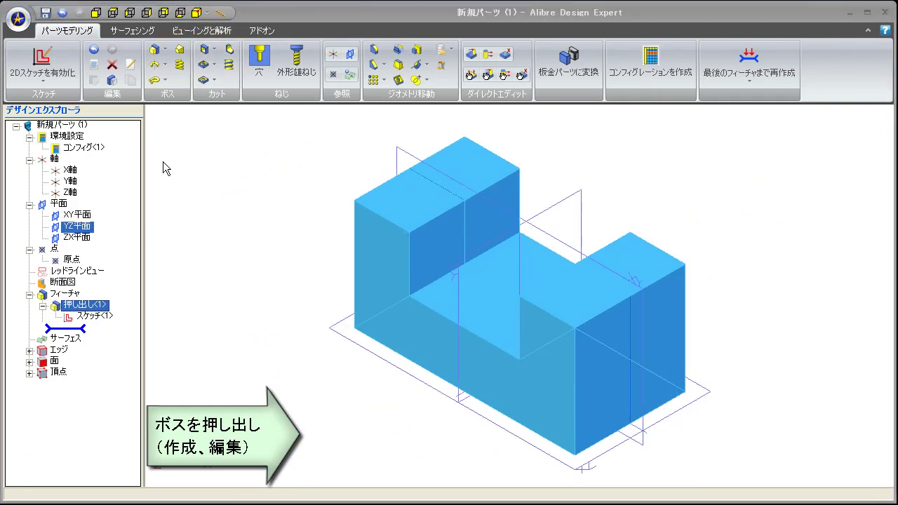
click(42, 63)
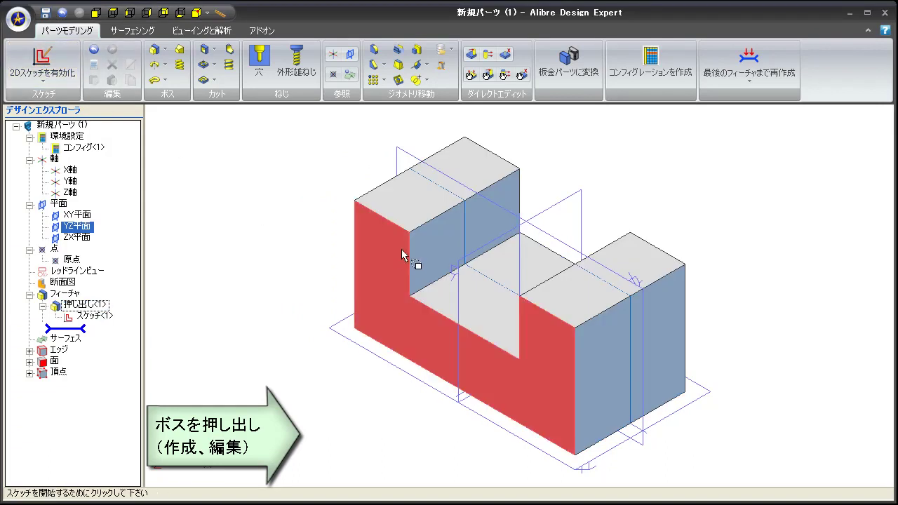
click(444, 252)
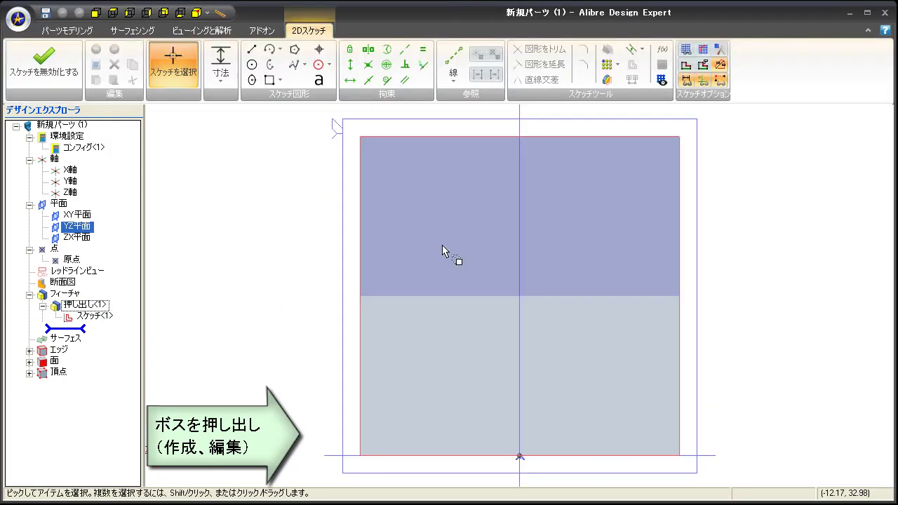
click(253, 64)
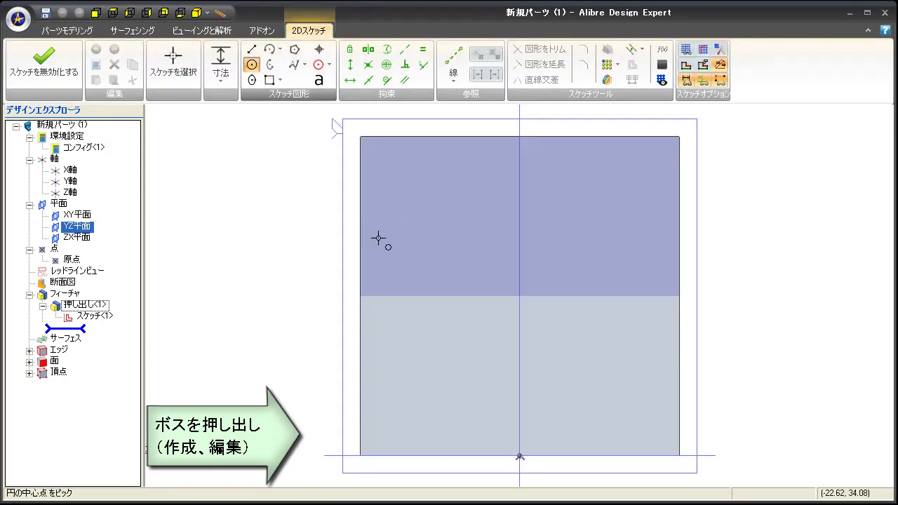
click(519, 216)
text(10)
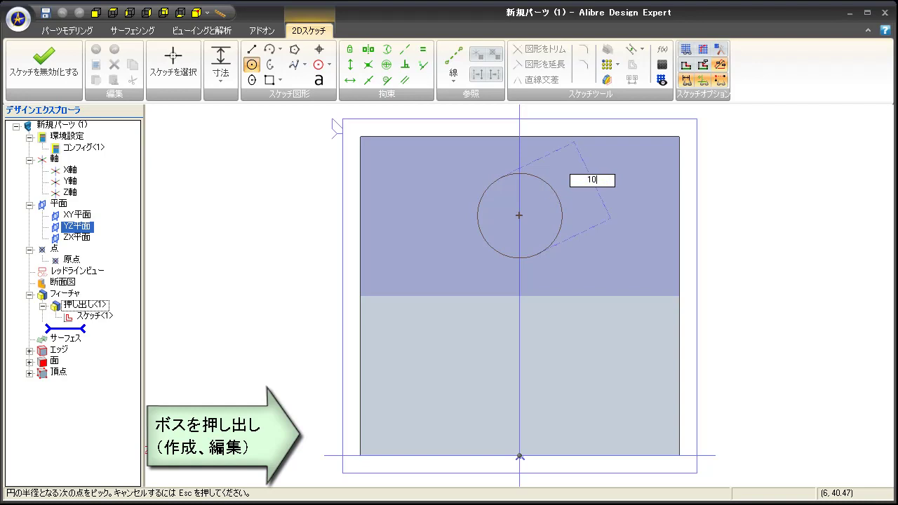
key(Return)
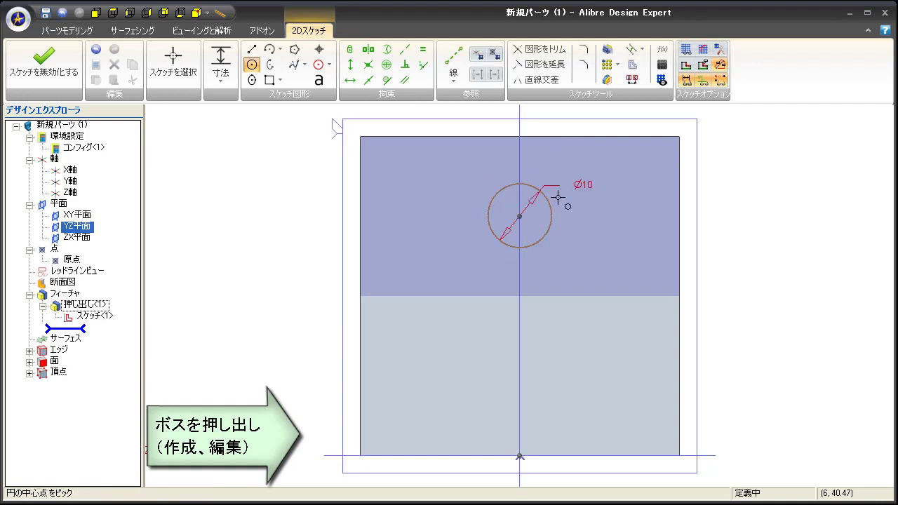
key(Escape)
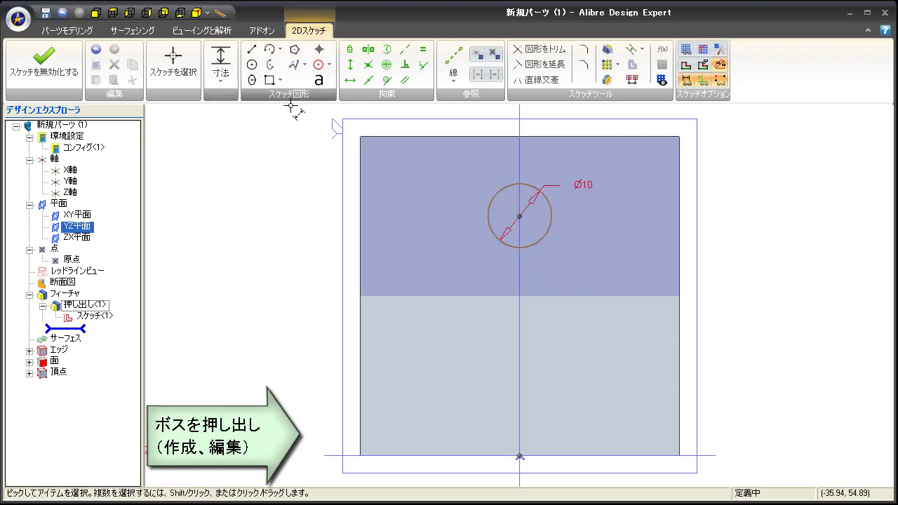
- Dimension the circle centre 12.5 below the block's top edge
click(517, 214)
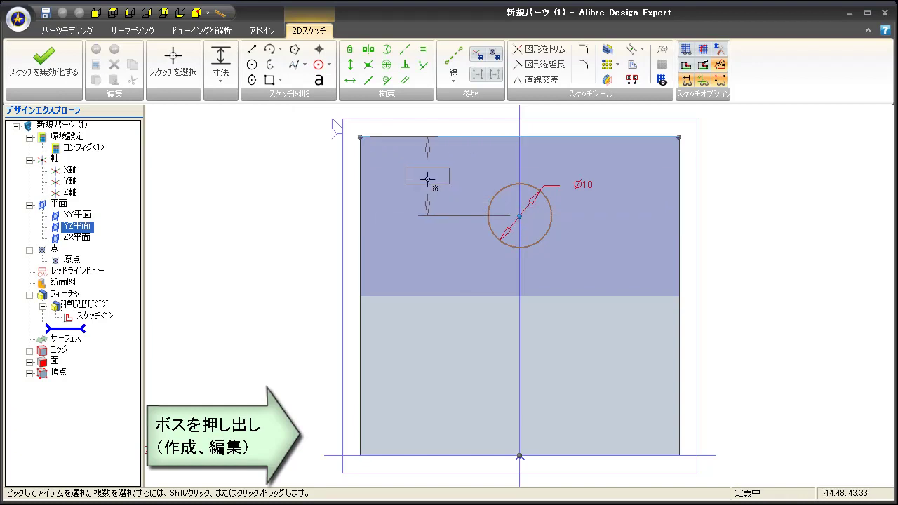
click(428, 179)
text(12.5)
click(428, 177)
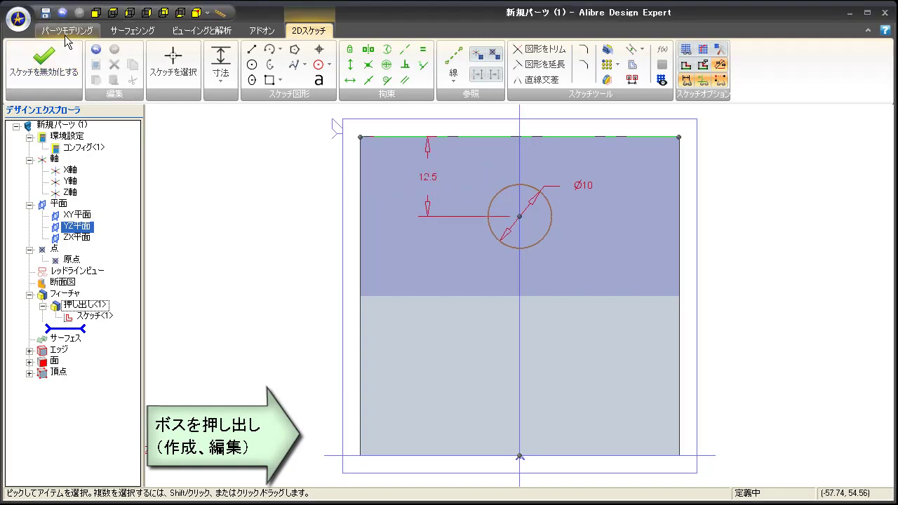
click(66, 31)
- Extrude the Ø10 circle up to the YZ plane (ジオメトリまで), creating cylinder 押し出し<2>
click(158, 51)
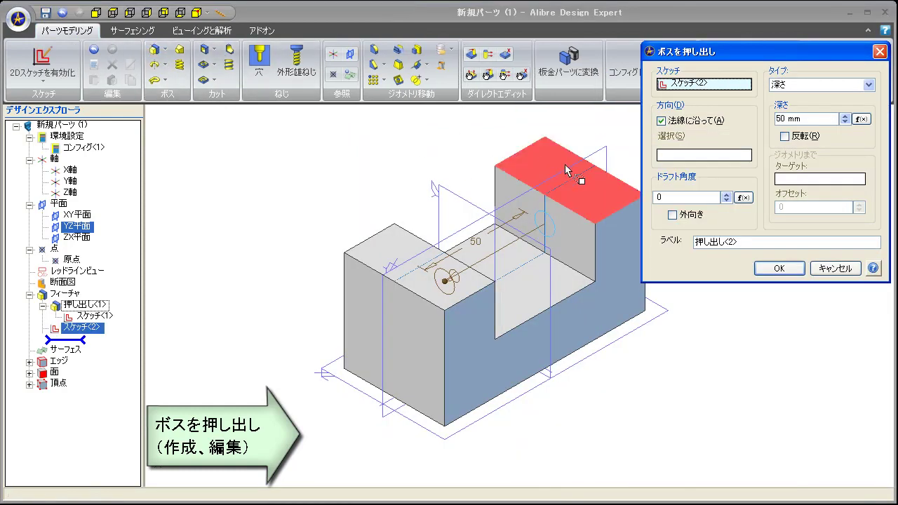
middle_drag(556, 263, 476, 265)
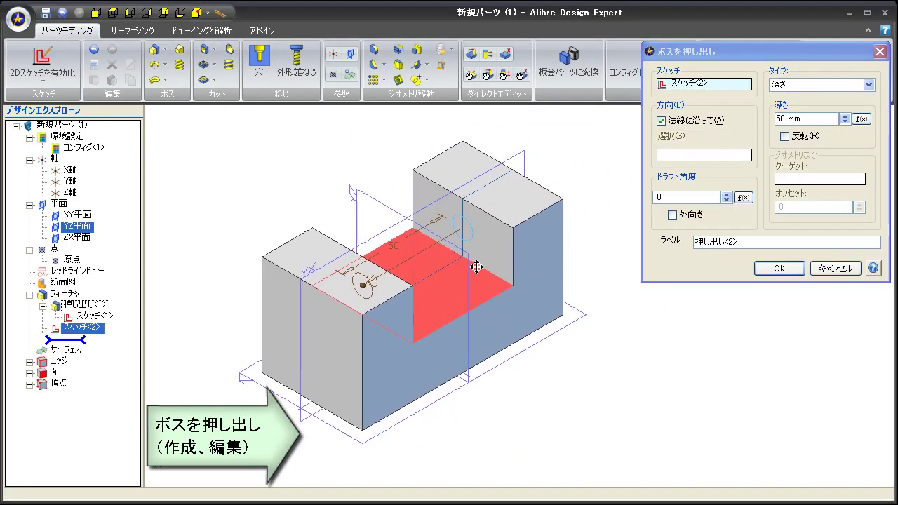
click(869, 85)
click(831, 122)
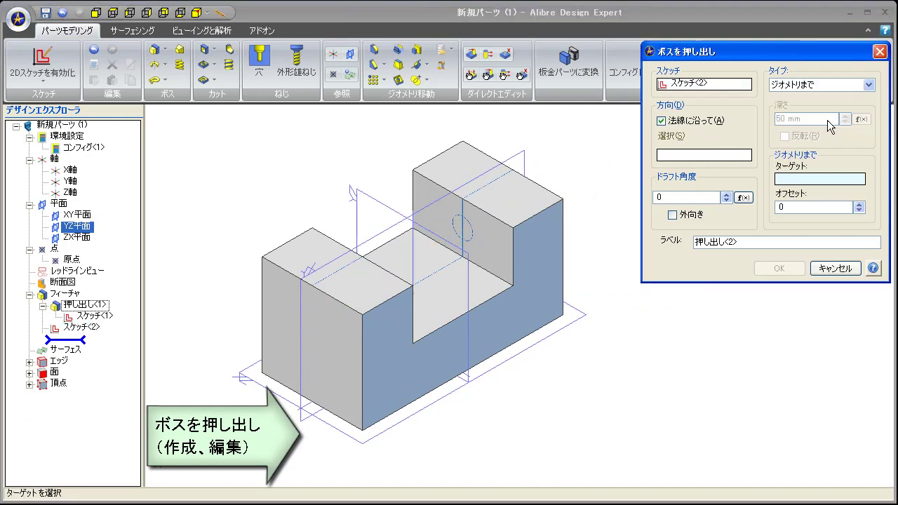
click(470, 258)
click(779, 268)
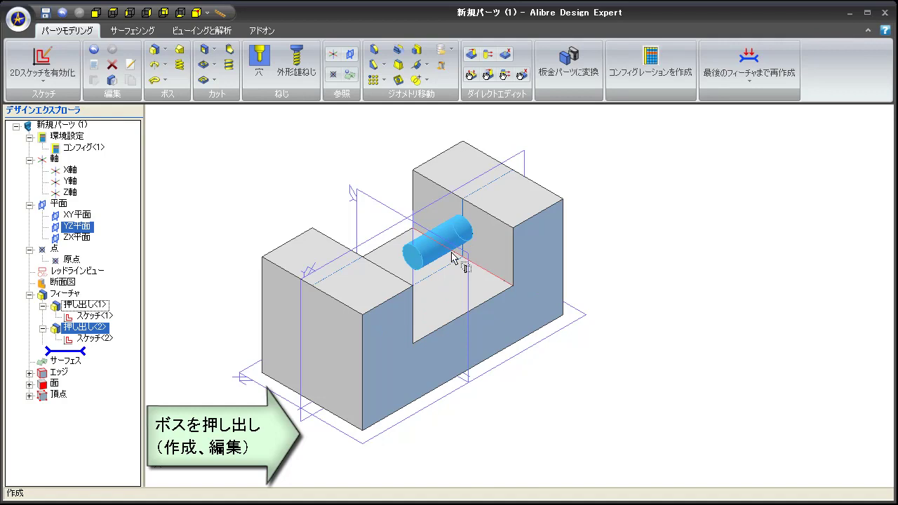
- Change cylinder 押し出し<2> to the 次まで type so it spans to the opposite wall
right_click(84, 329)
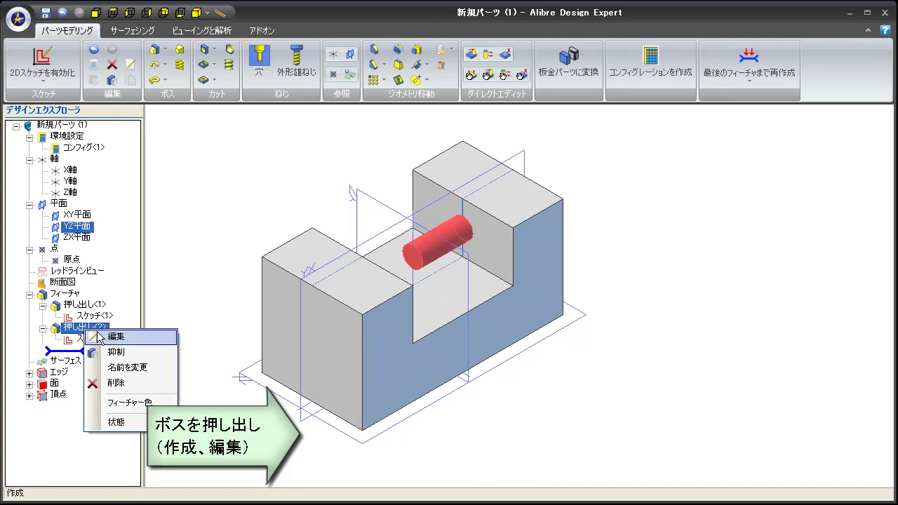
click(112, 339)
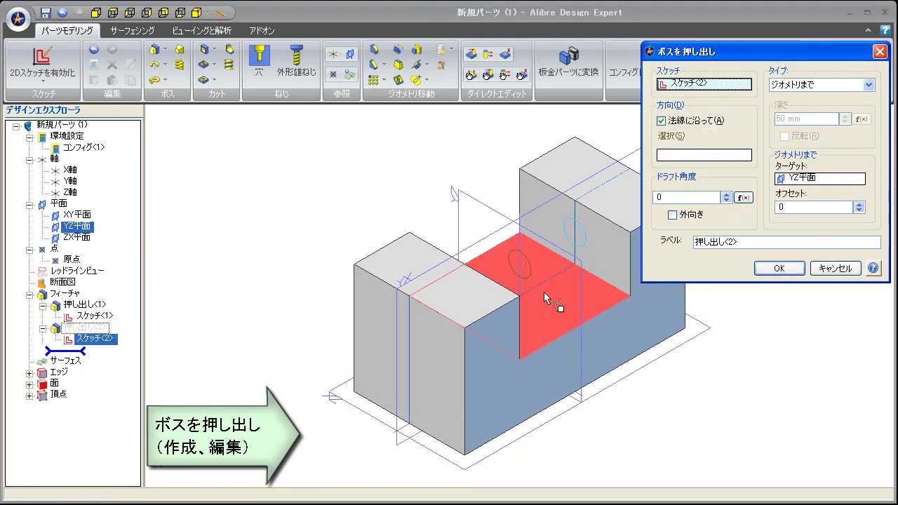
middle_drag(552, 301, 444, 285)
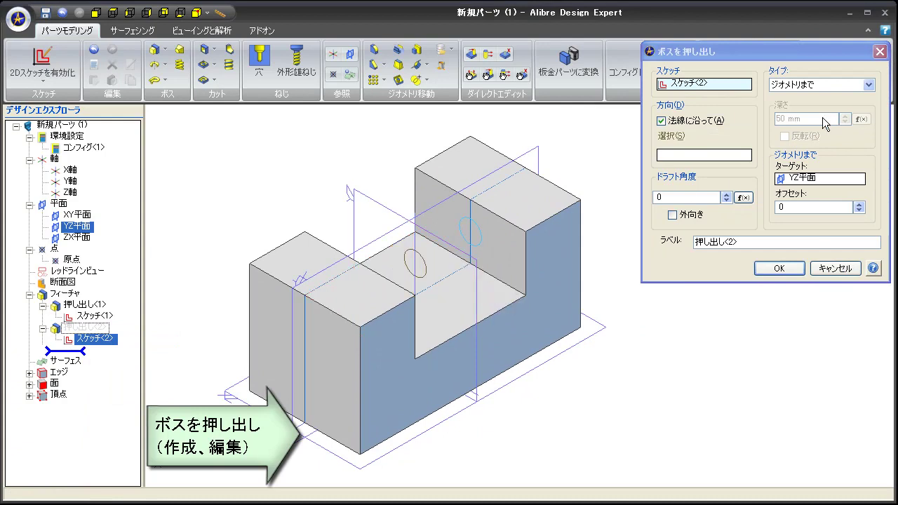
click(869, 85)
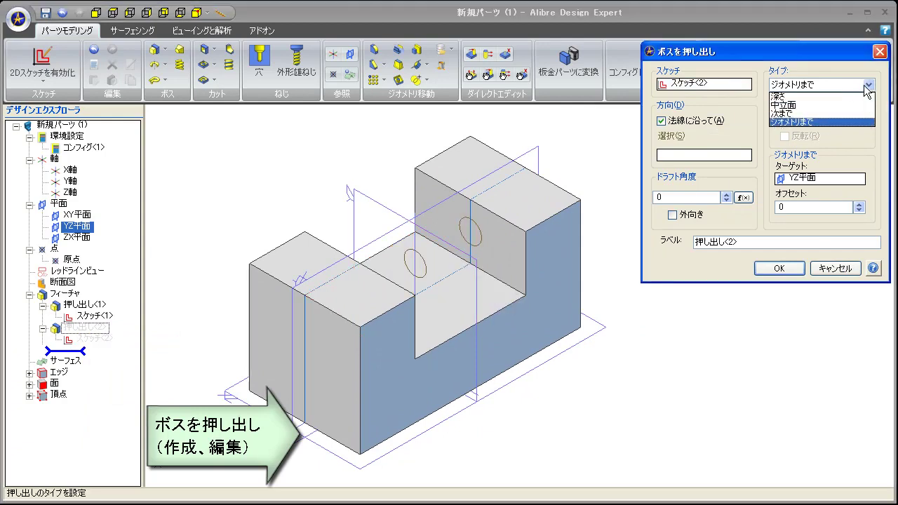
click(839, 116)
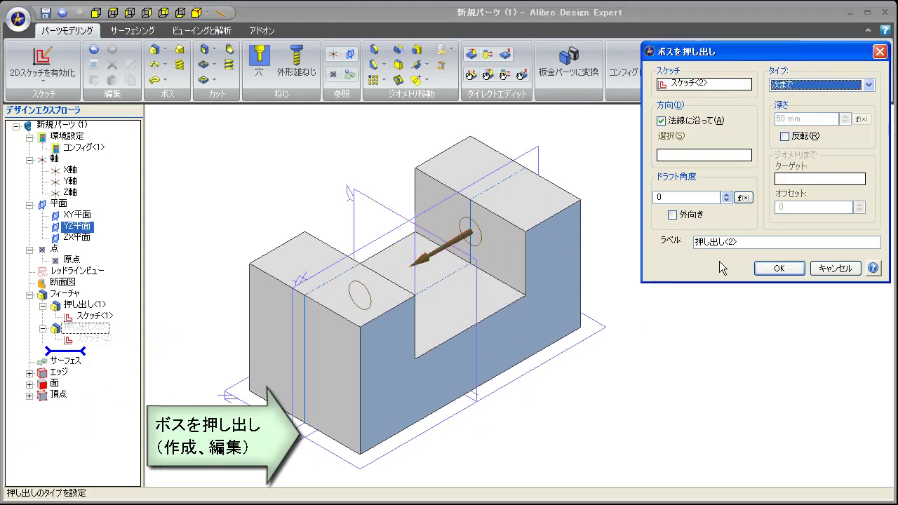
click(777, 269)
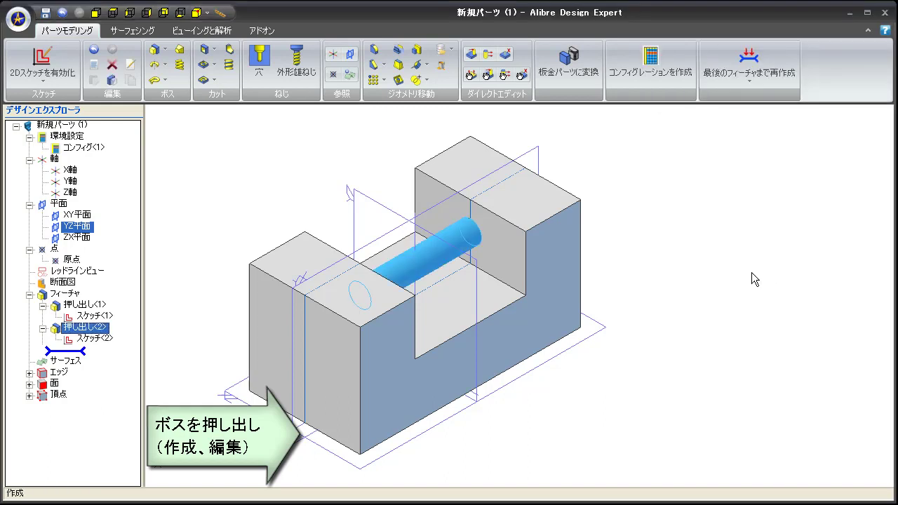
click(198, 12)
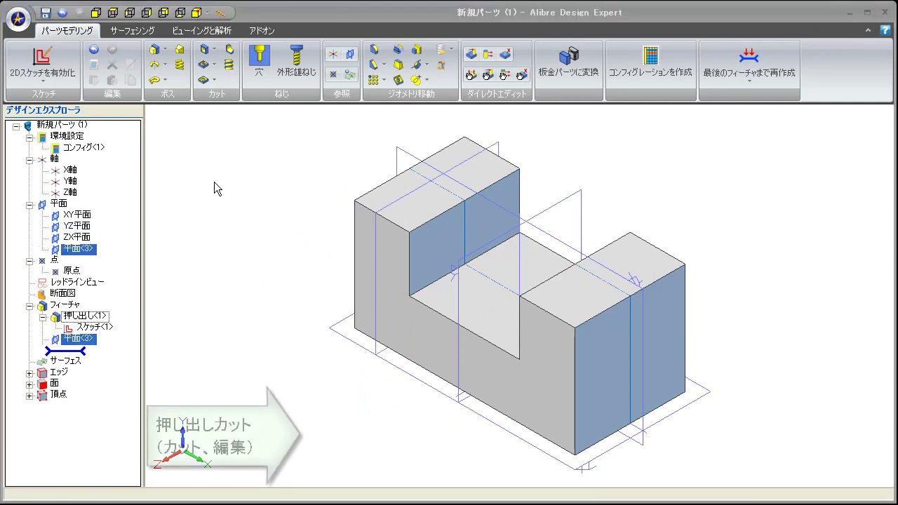
- Start a sketch on the block's right end face and draw a Ø10 circle on the centre line
click(42, 61)
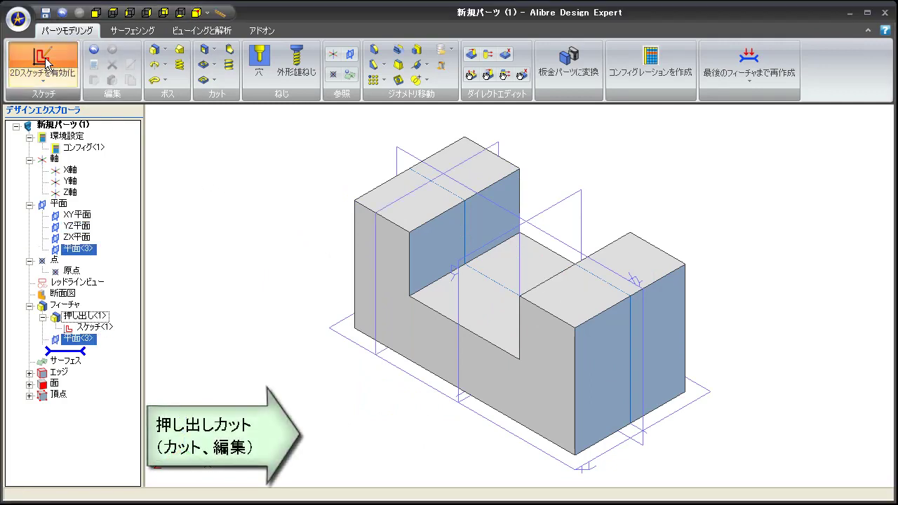
click(664, 340)
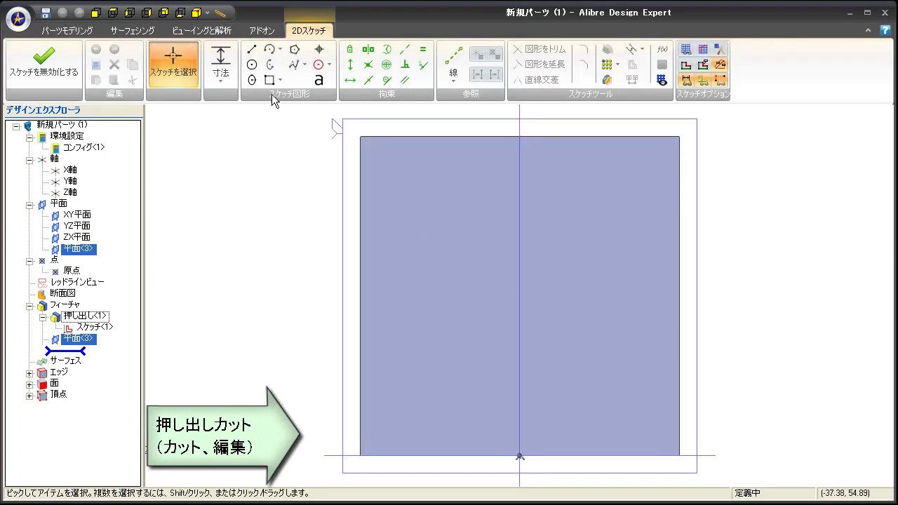
click(252, 64)
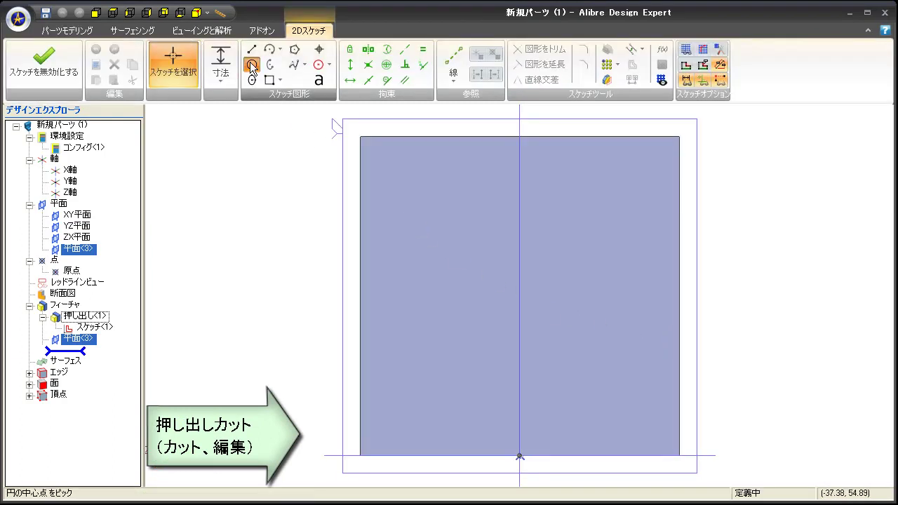
click(520, 237)
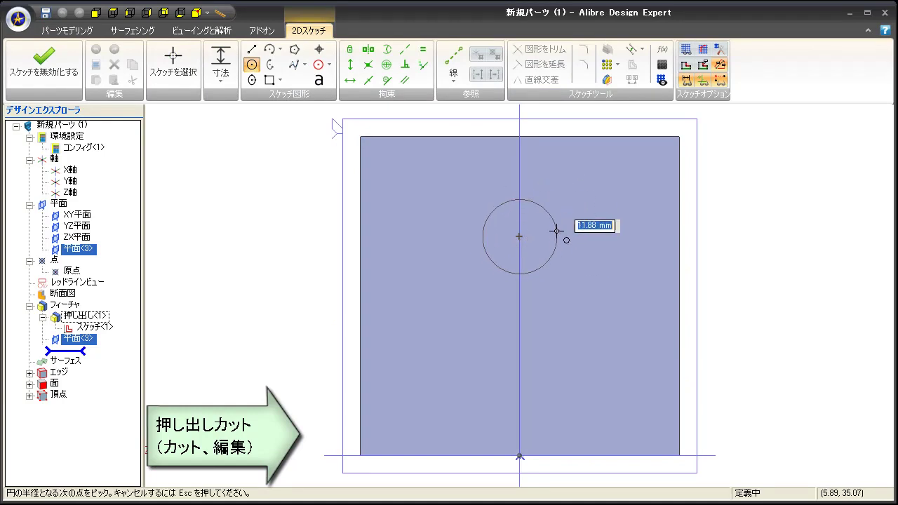
text(10)
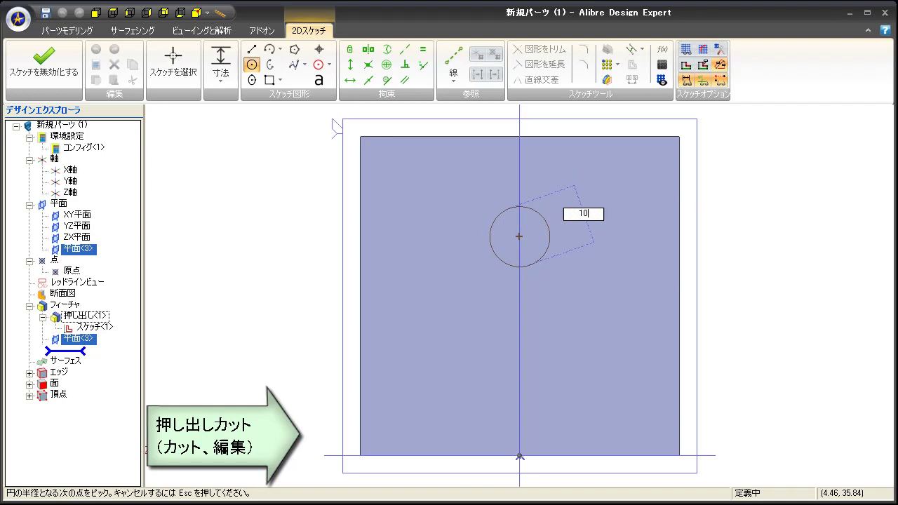
key(Return)
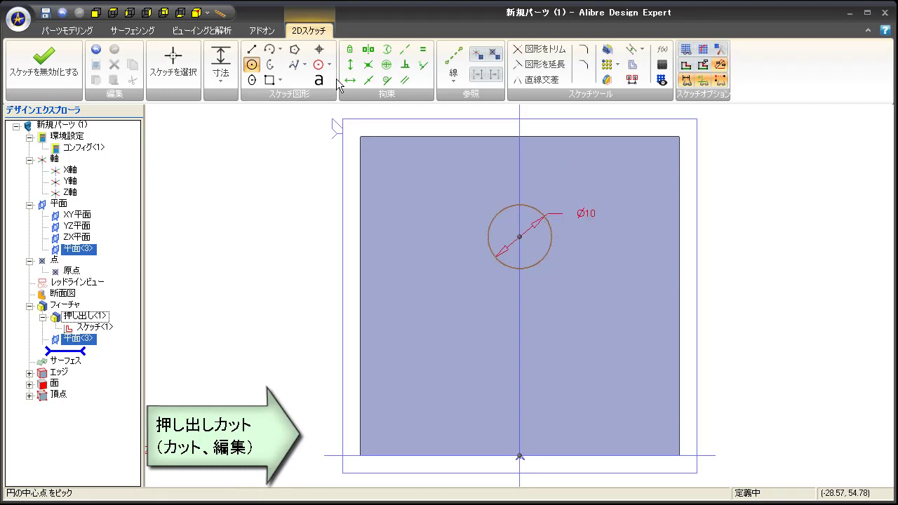
- Dimension the circle centre 12.5 below the block's top edge
click(221, 62)
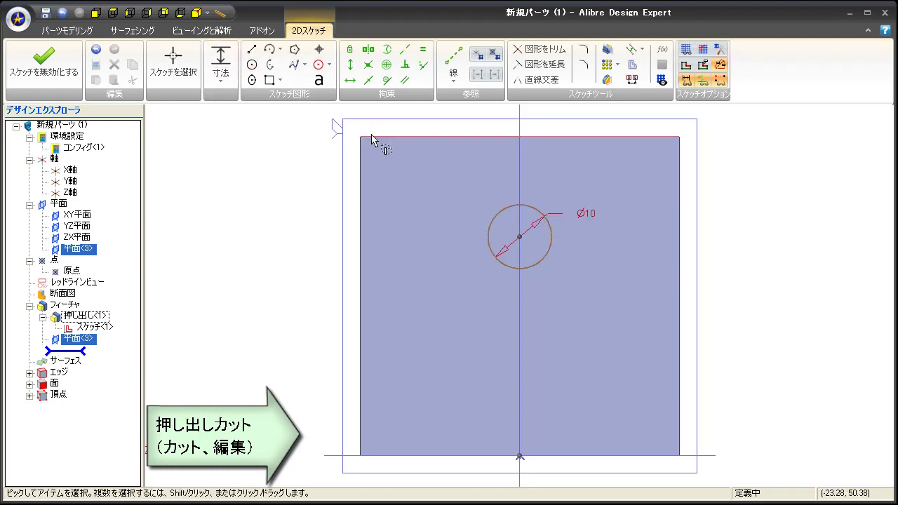
click(372, 137)
click(519, 236)
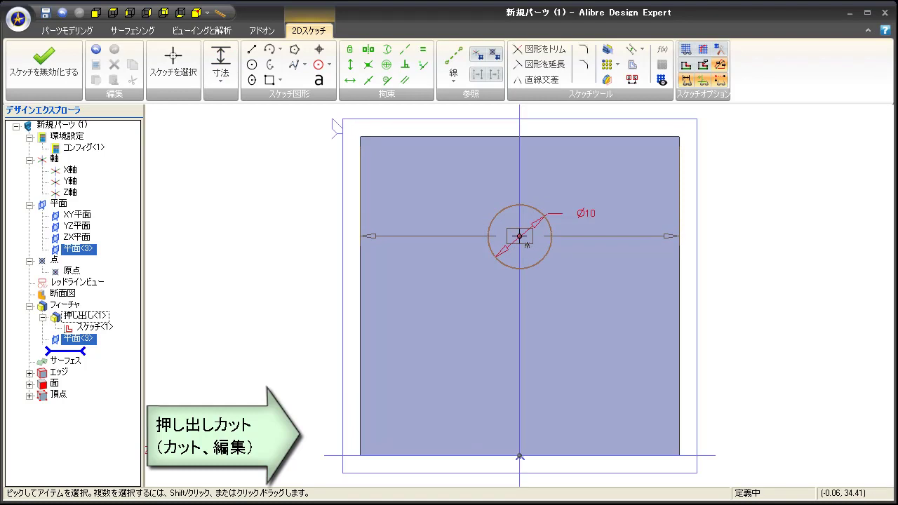
click(404, 187)
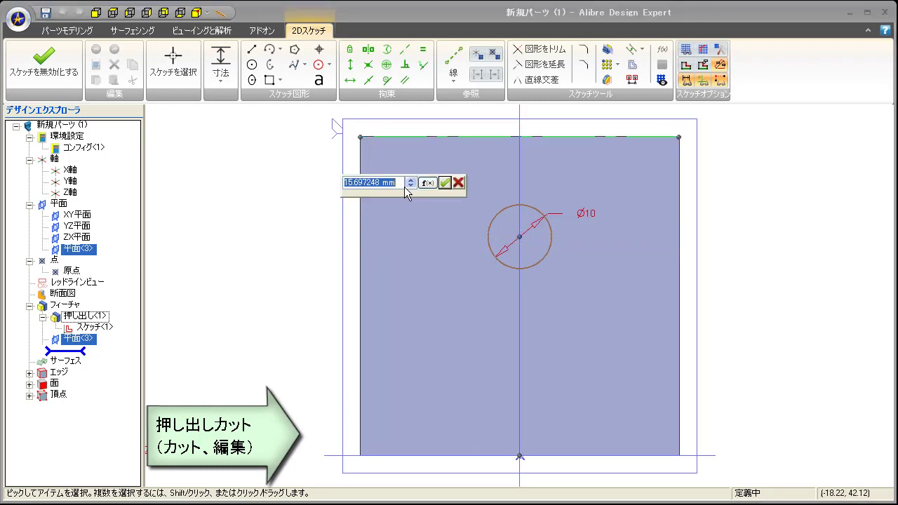
text(12.5)
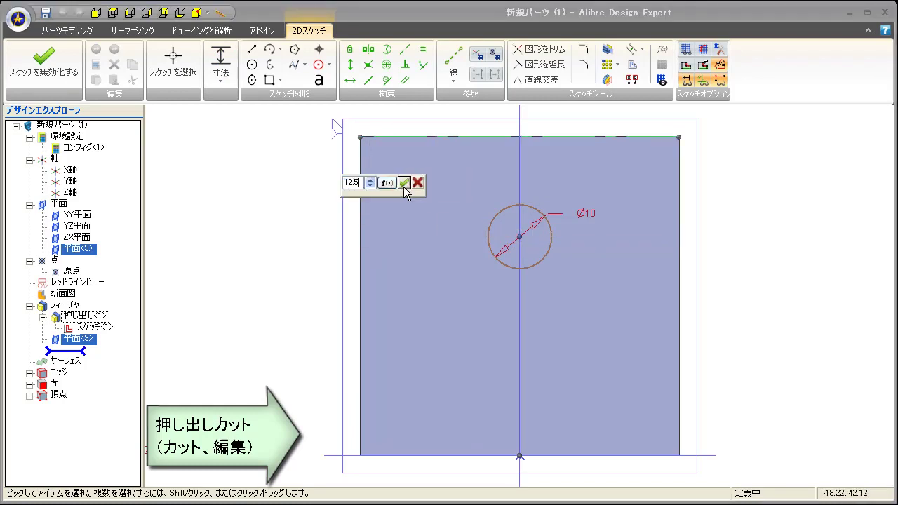
click(405, 184)
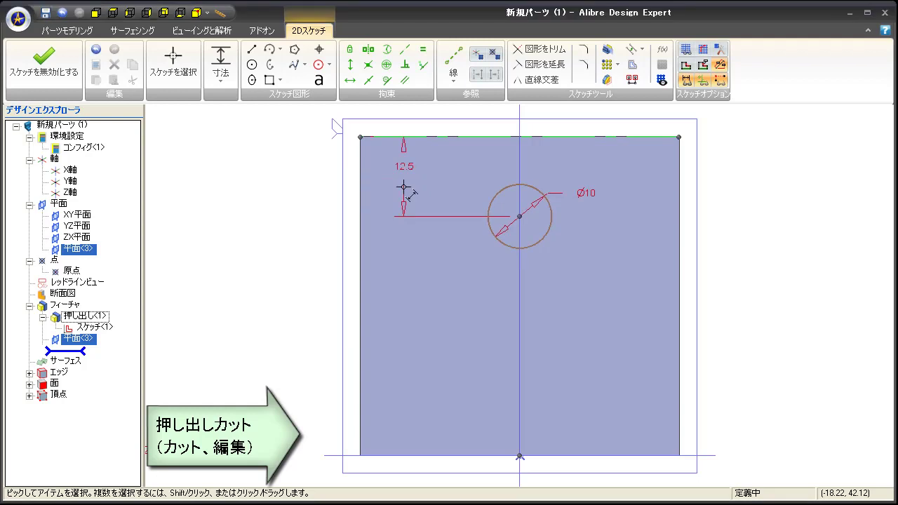
click(66, 31)
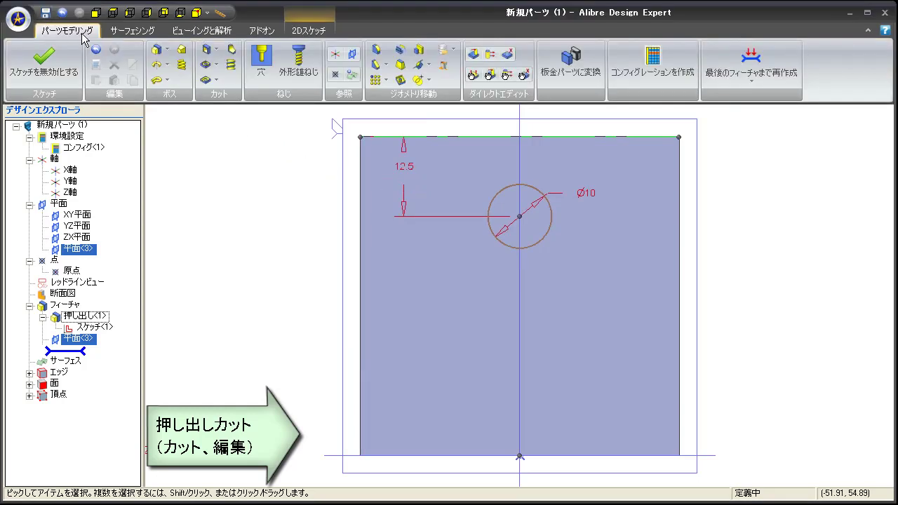
- Cut the Ø10 circle with a reversed 次まで extrude cut, creating hole 押し出し<3>
click(206, 49)
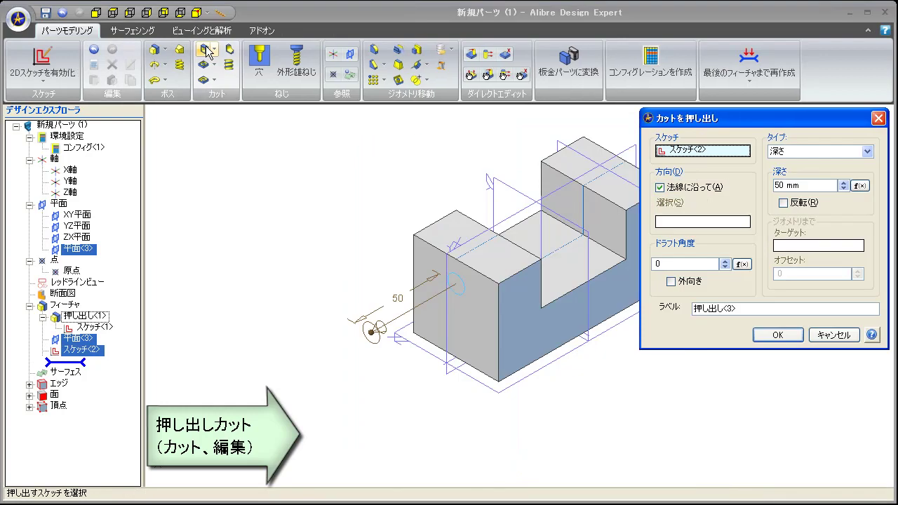
middle_drag(461, 241, 402, 252)
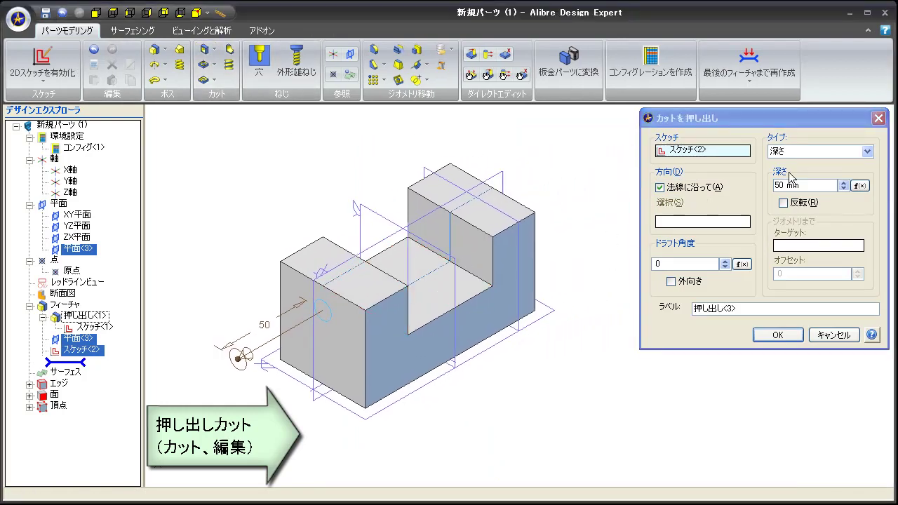
click(868, 153)
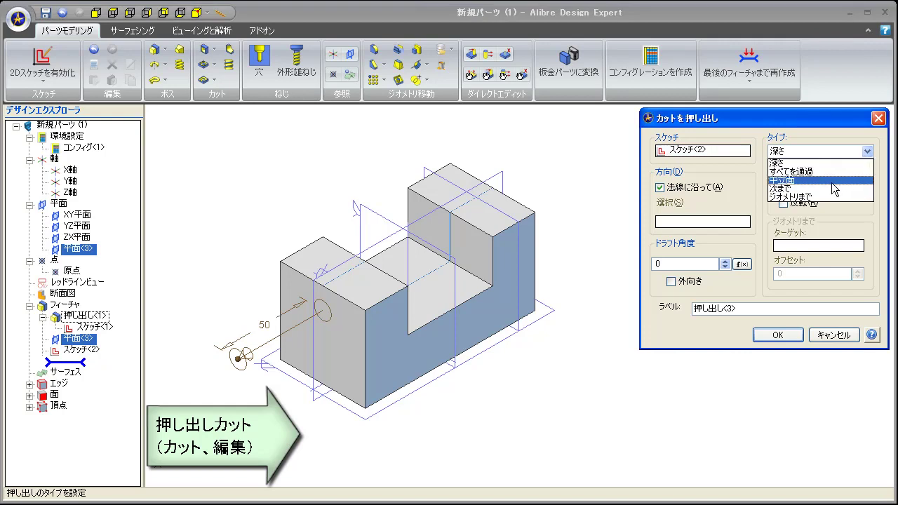
click(834, 189)
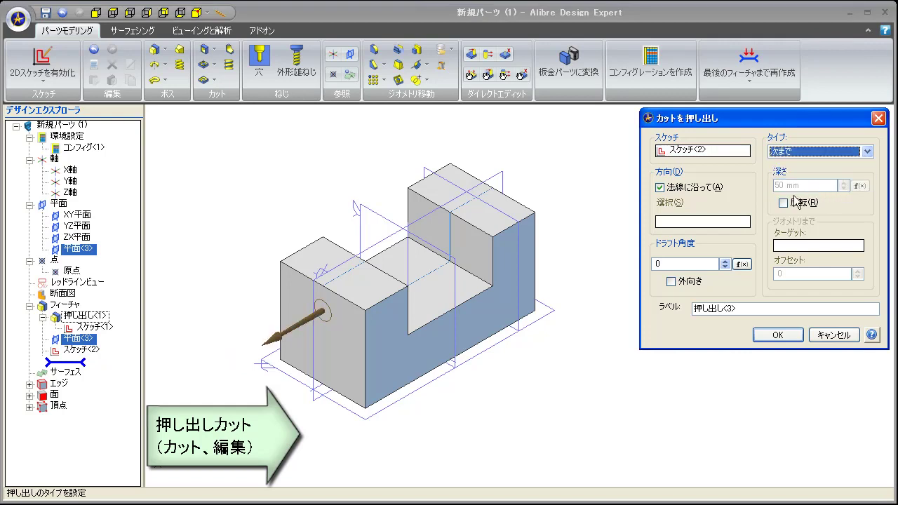
click(784, 204)
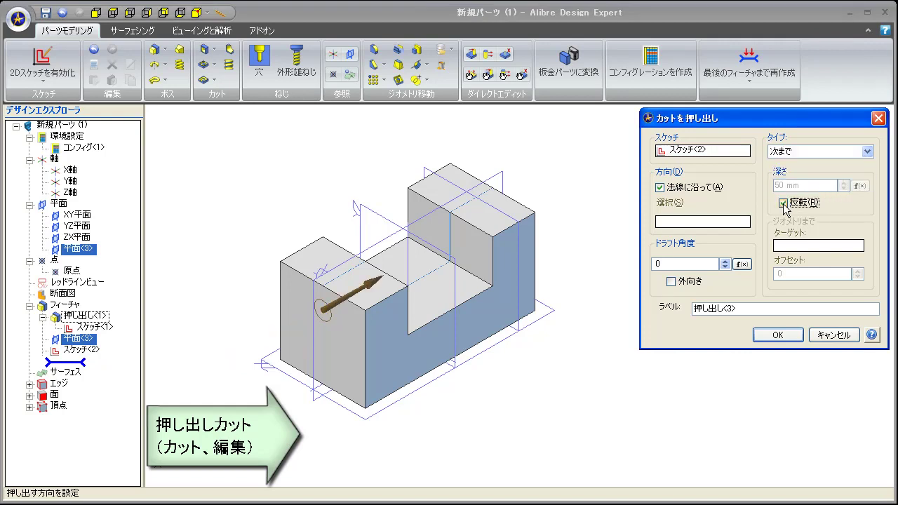
click(771, 335)
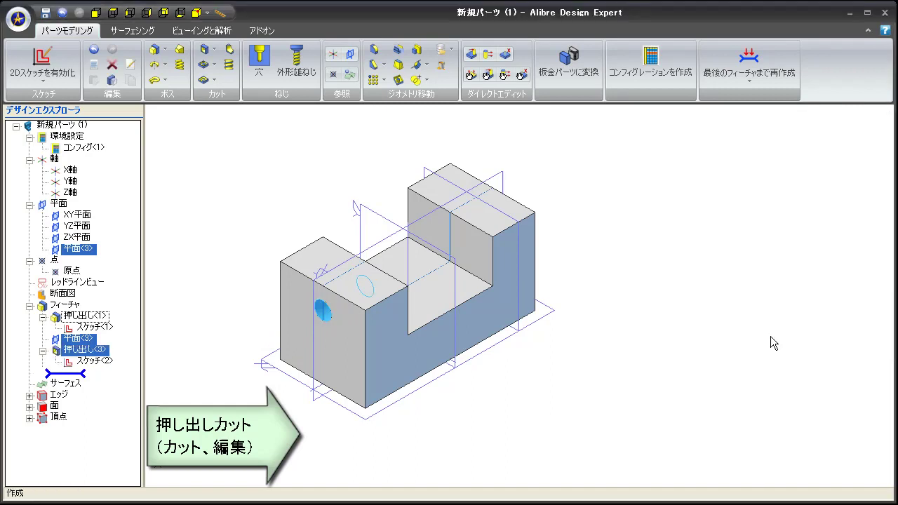
mouse_move(334, 344)
middle_down()
mouse_move(376, 326)
mouse_move(277, 340)
mouse_move(366, 298)
mouse_move(357, 331)
mouse_move(330, 333)
middle_up()
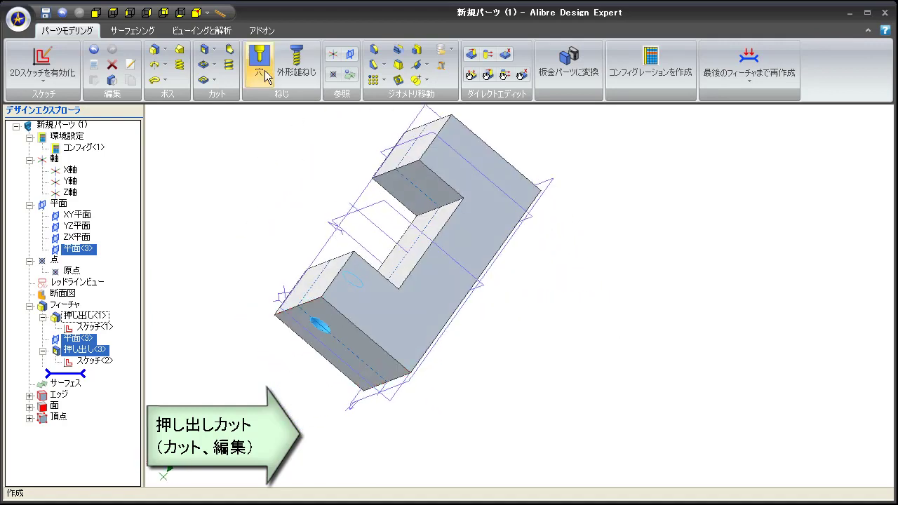
click(208, 13)
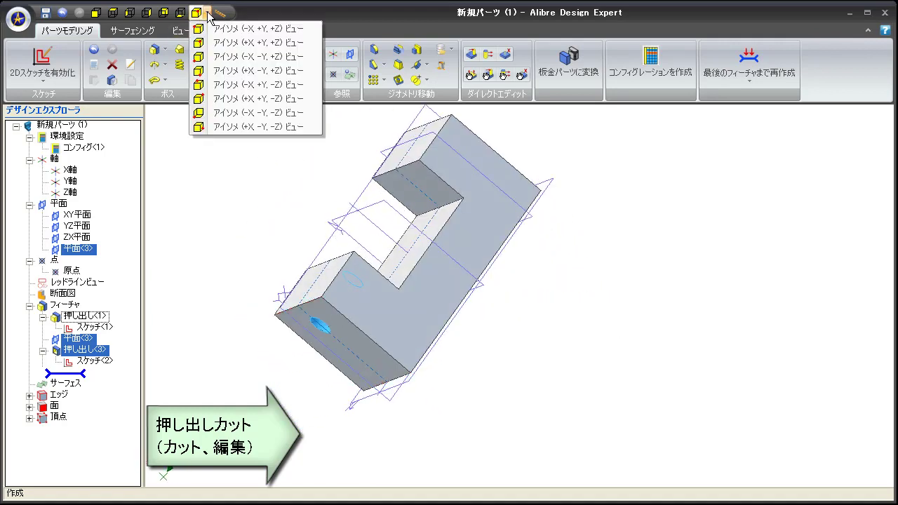
click(224, 98)
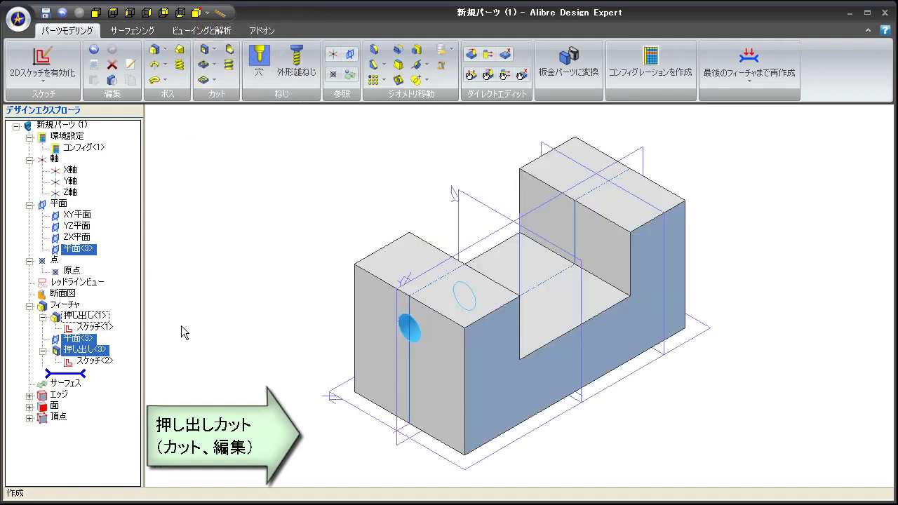
- Edit cut 押し出し<3> to ジオメトリまで targeting 平面<3>, boring through both uprights
right_click(94, 347)
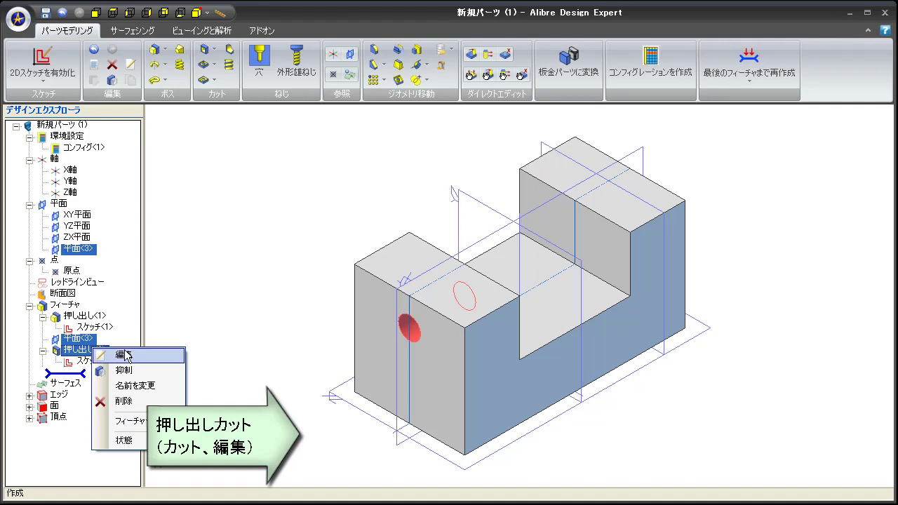
click(127, 355)
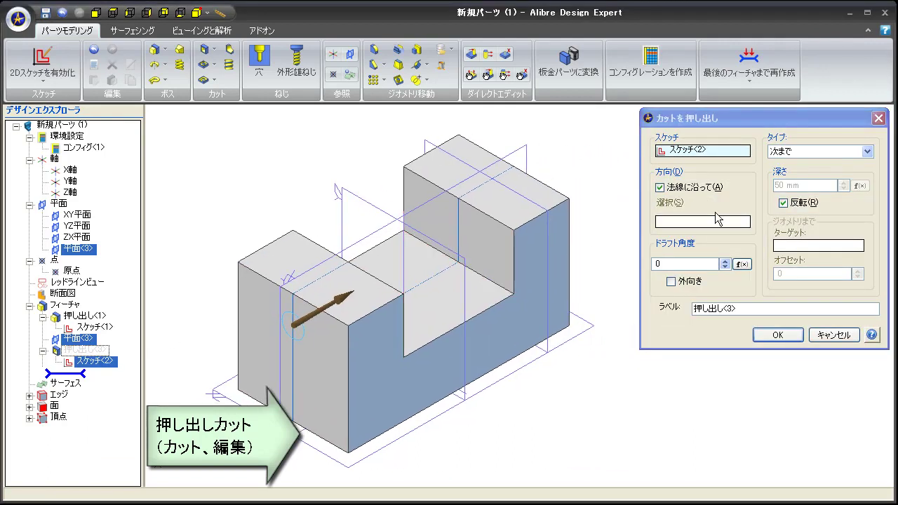
click(866, 153)
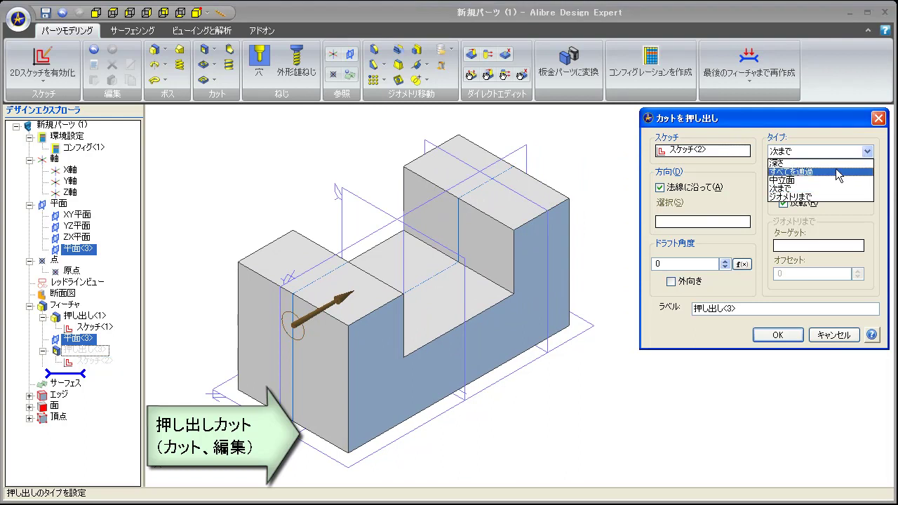
click(831, 197)
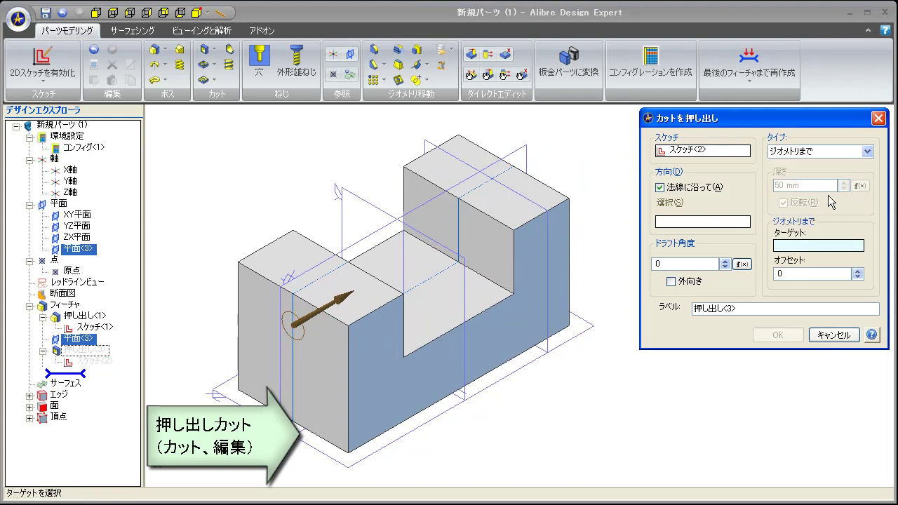
click(548, 341)
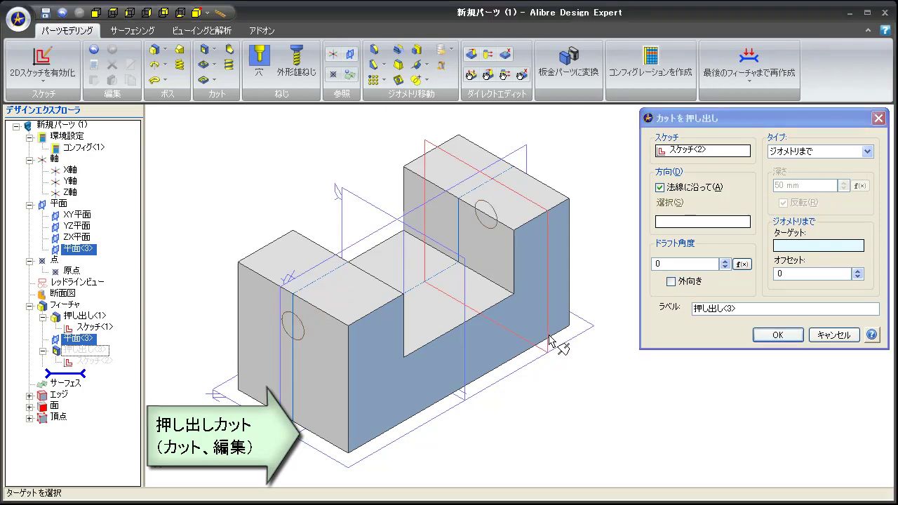
click(795, 339)
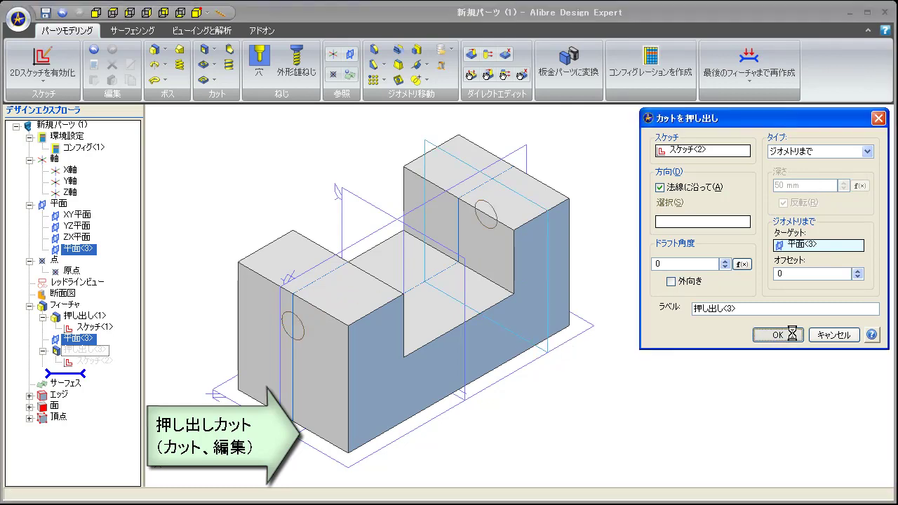
mouse_move(463, 295)
middle_down()
mouse_move(565, 287)
mouse_move(533, 288)
mouse_move(529, 267)
mouse_move(473, 267)
mouse_move(441, 251)
mouse_move(435, 268)
mouse_move(451, 232)
mouse_move(508, 244)
mouse_move(533, 235)
mouse_move(522, 254)
middle_up()
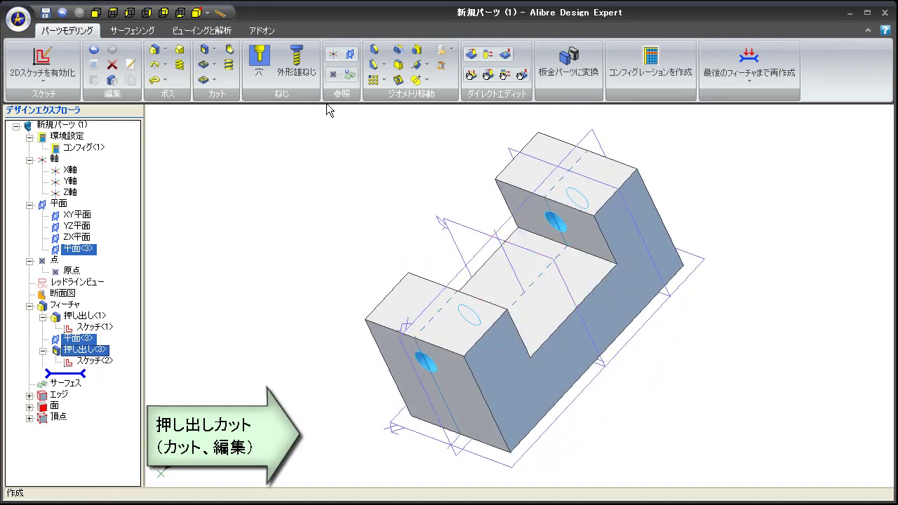
click(199, 16)
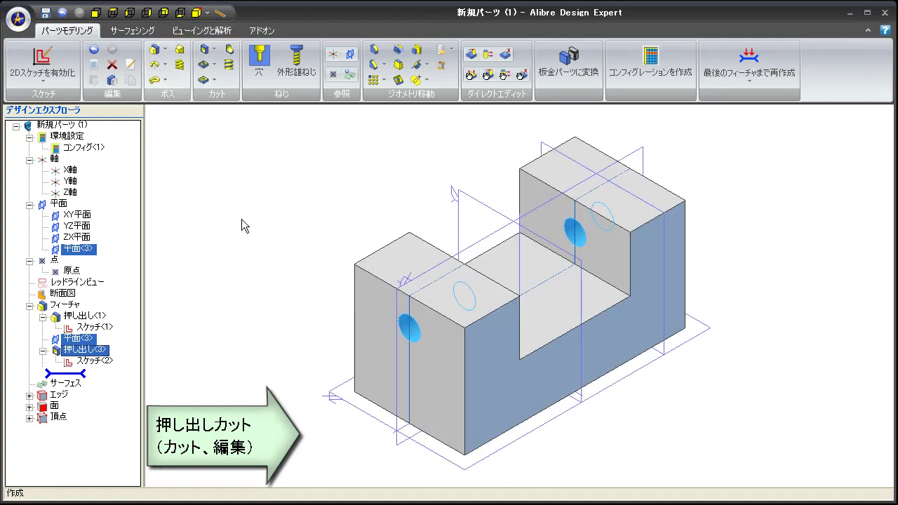
- Change cut 押し出し<3> to the すべてを通過 (through all) type
right_click(88, 349)
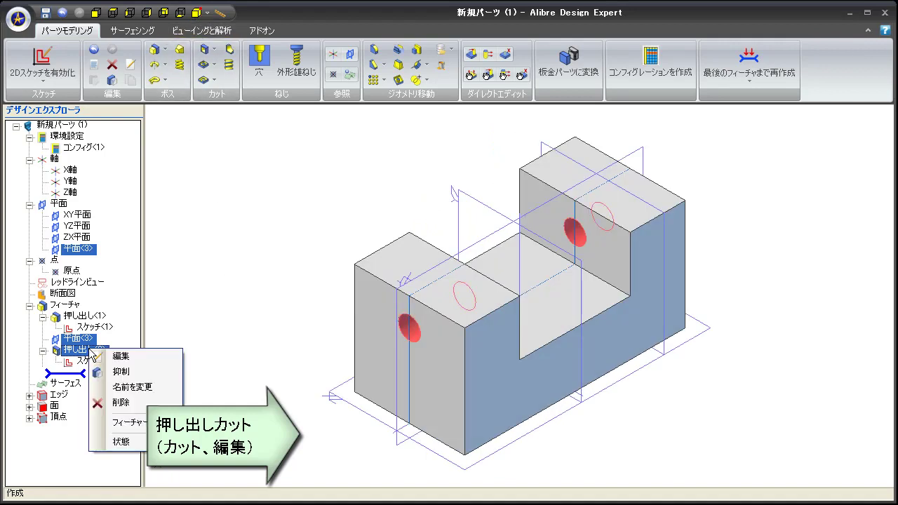
click(130, 362)
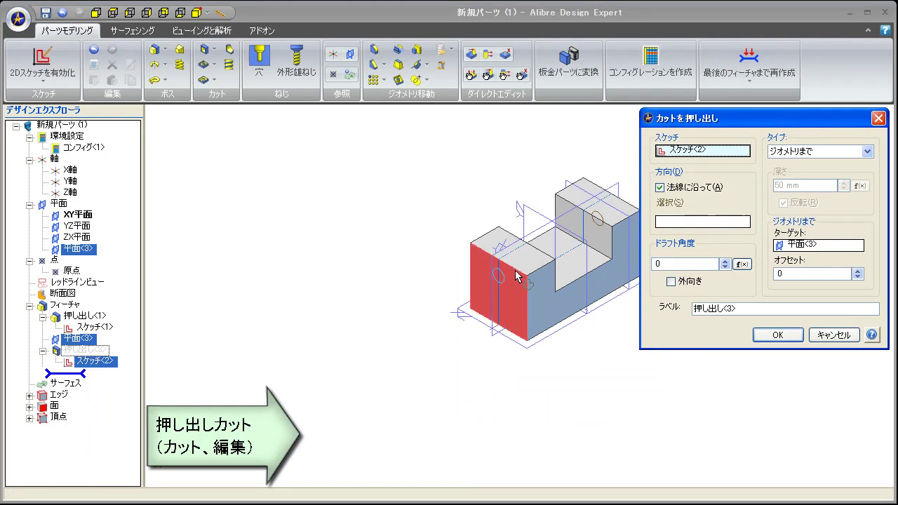
middle_drag(546, 253, 413, 264)
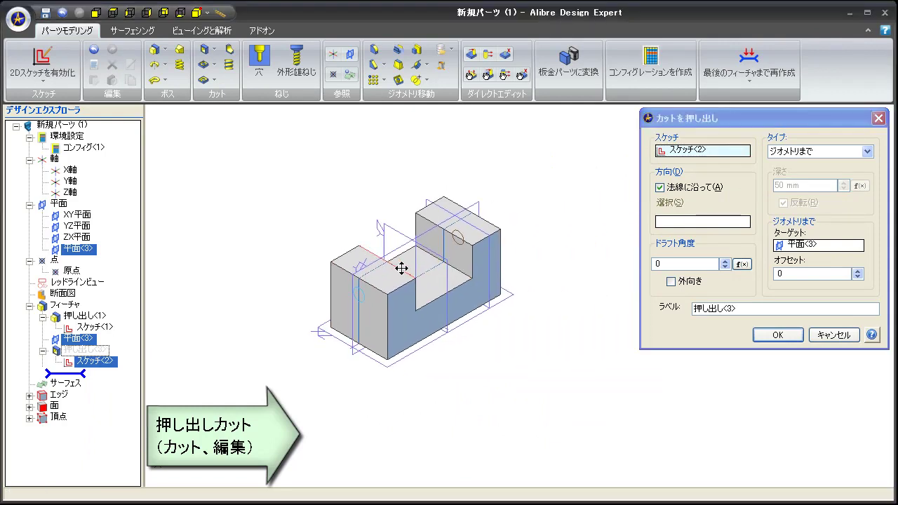
scroll(411, 263, up, 2)
scroll(417, 264, up, 3)
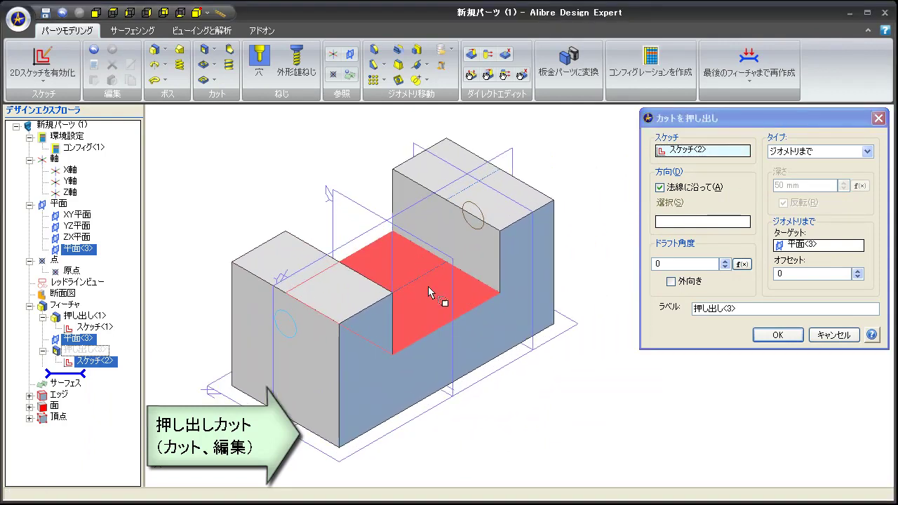
click(855, 152)
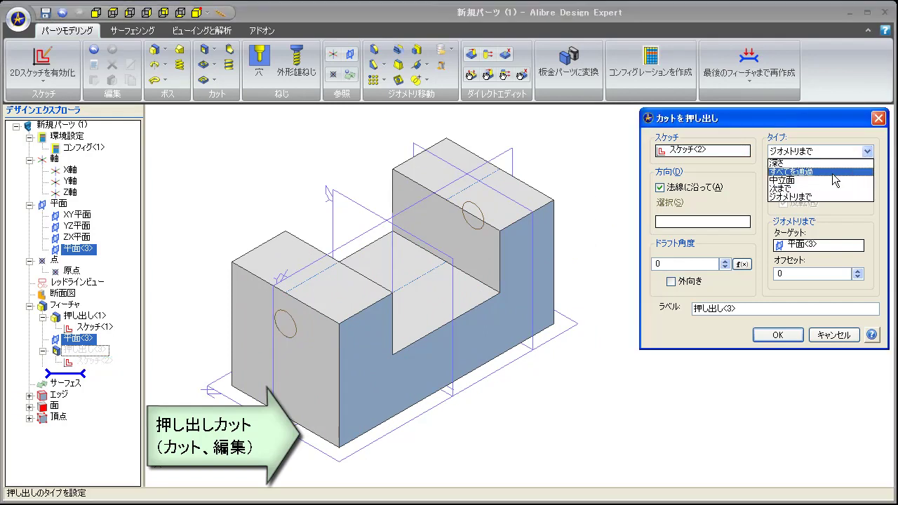
click(835, 172)
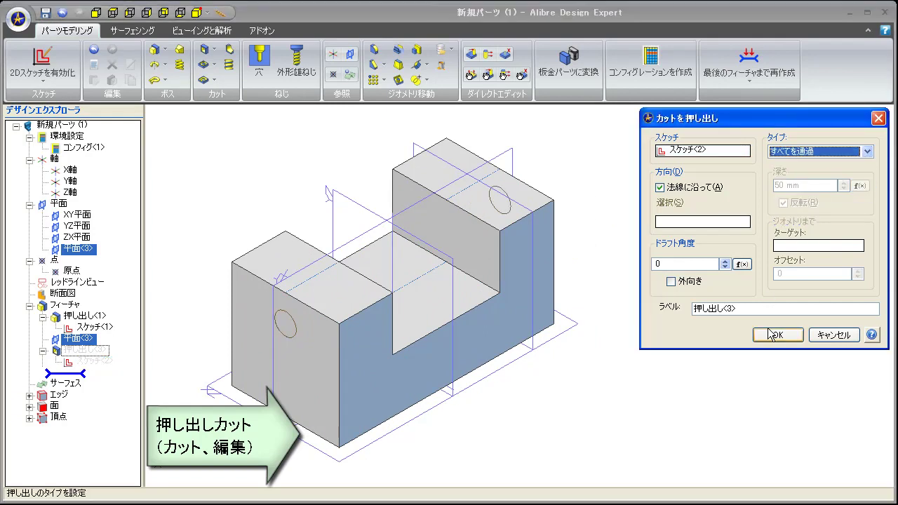
click(774, 336)
- Show the finished block in the アイソメ (+X, +Y, +Z) isometric view
mouse_move(372, 306)
middle_down()
mouse_move(498, 295)
mouse_move(516, 280)
middle_up()
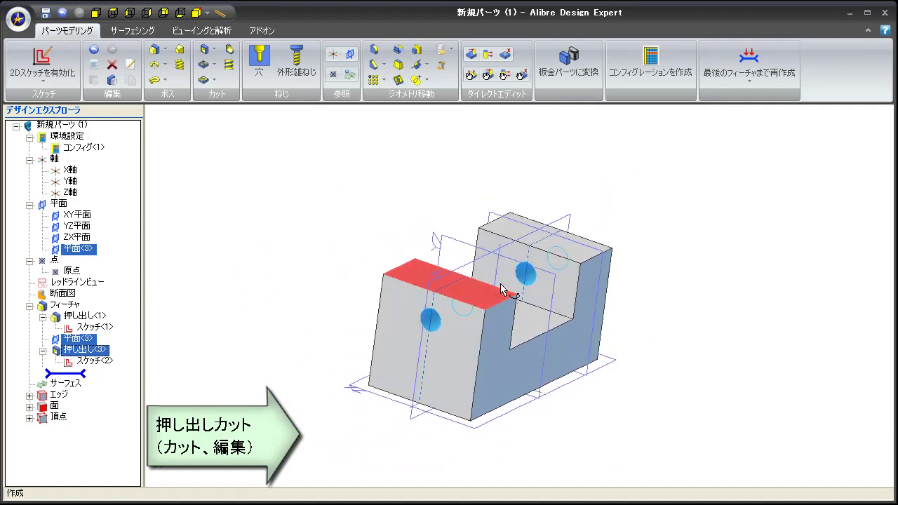
mouse_move(516, 280)
middle_down()
mouse_move(445, 287)
mouse_move(484, 283)
middle_up()
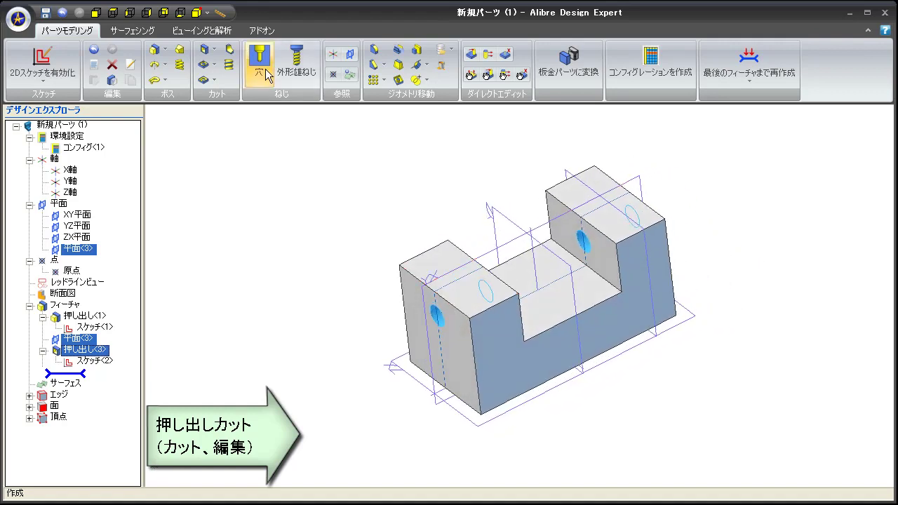
click(208, 13)
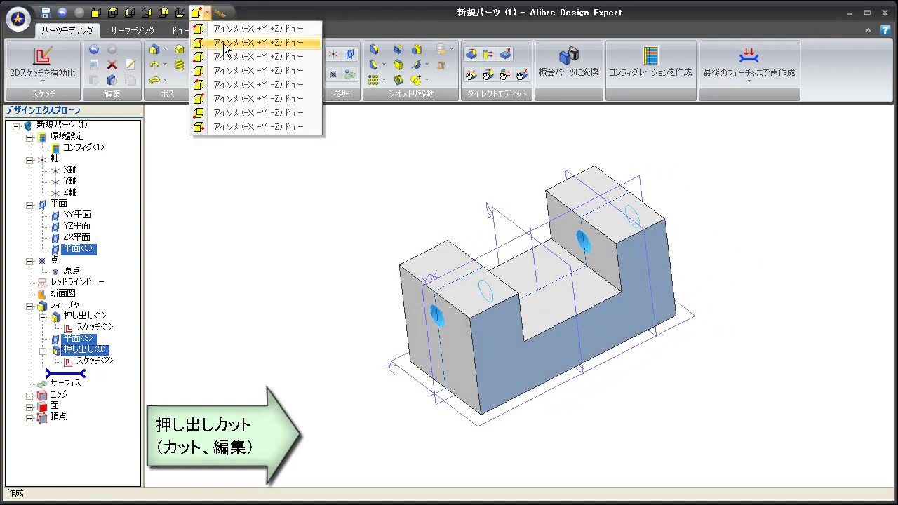
click(224, 43)
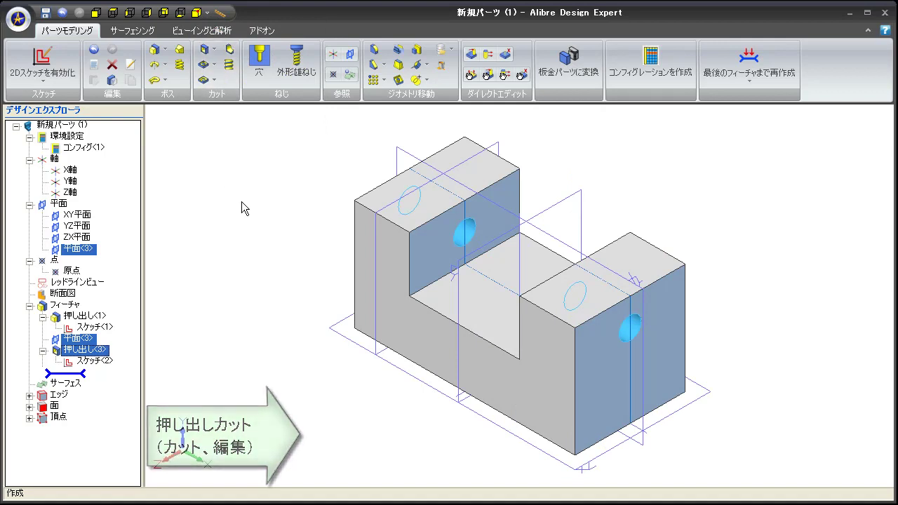